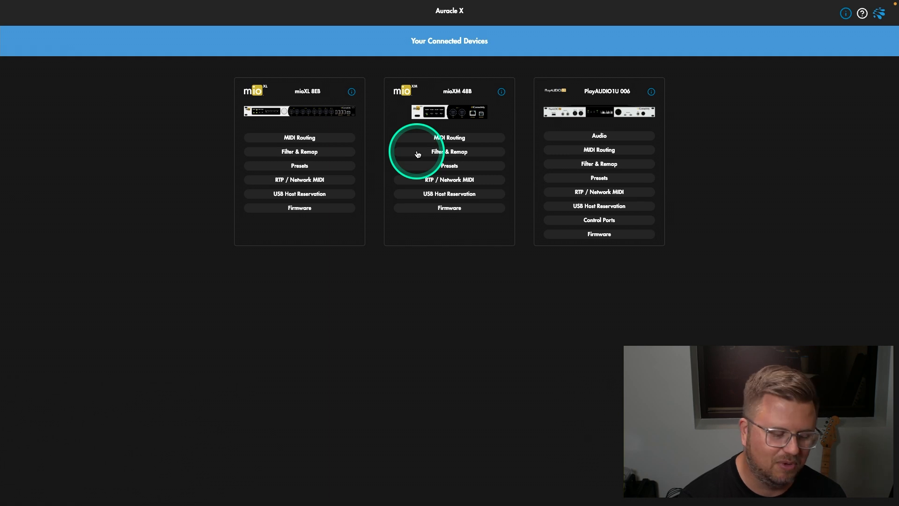
Step: Examine the input and output port lists in the mioXM's Filter & Remap settings, and return to the connected devices
{"action": "left_click", "coordinate": [418, 154]}
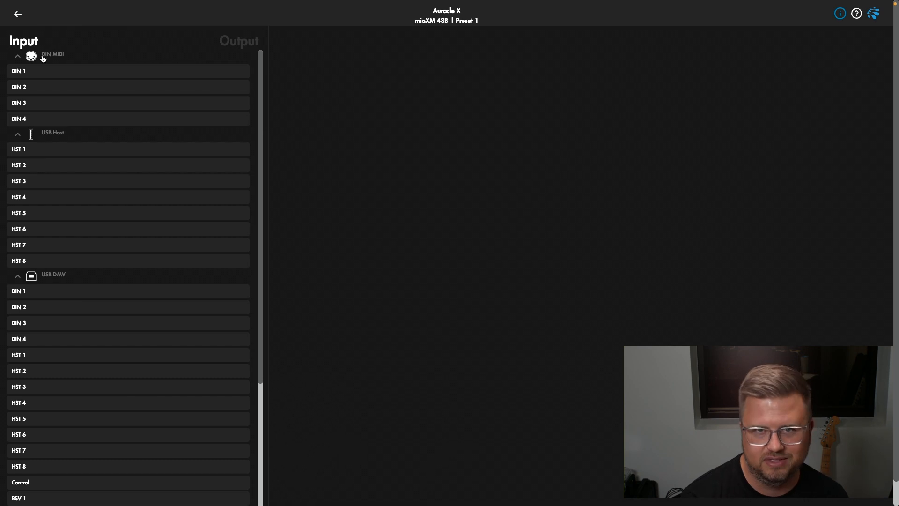
{"action": "left_click", "coordinate": [24, 43]}
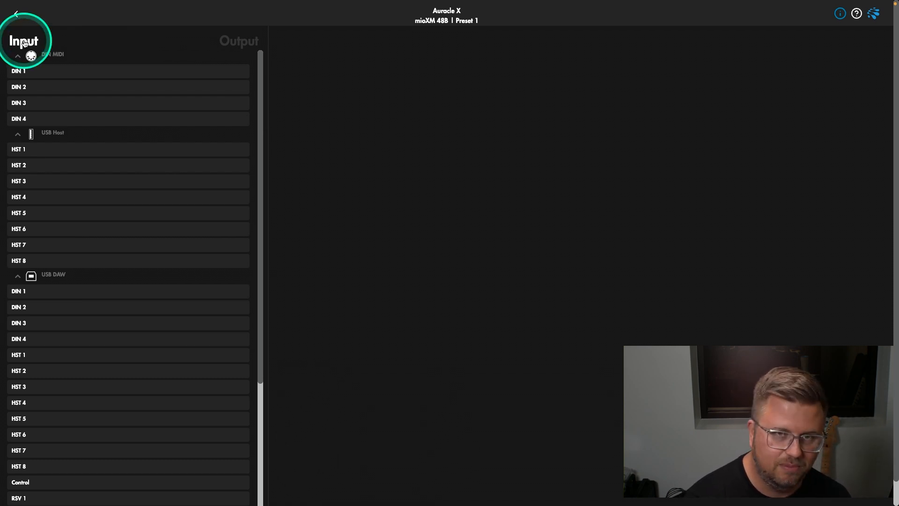
{"action": "scroll", "coordinate": [74, 98], "scroll_direction": "down", "scroll_amount": 5}
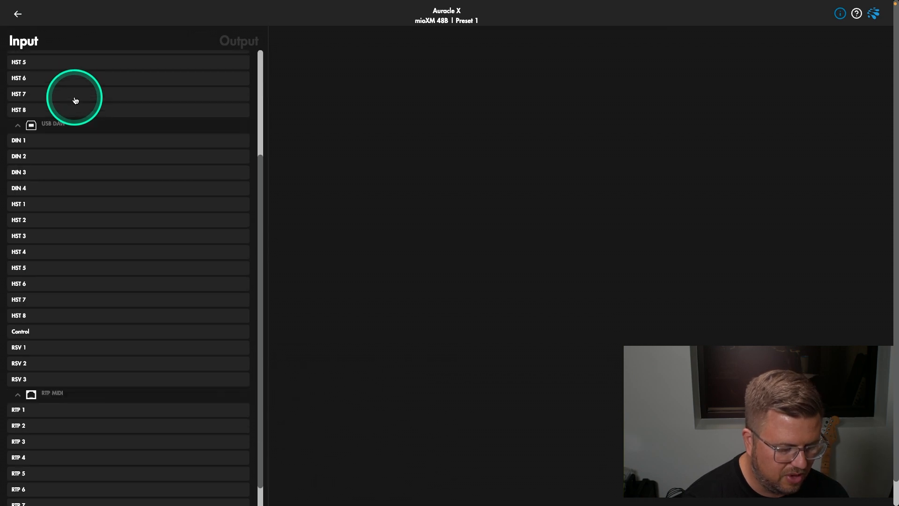
{"action": "scroll", "coordinate": [75, 101], "scroll_direction": "up", "scroll_amount": 5}
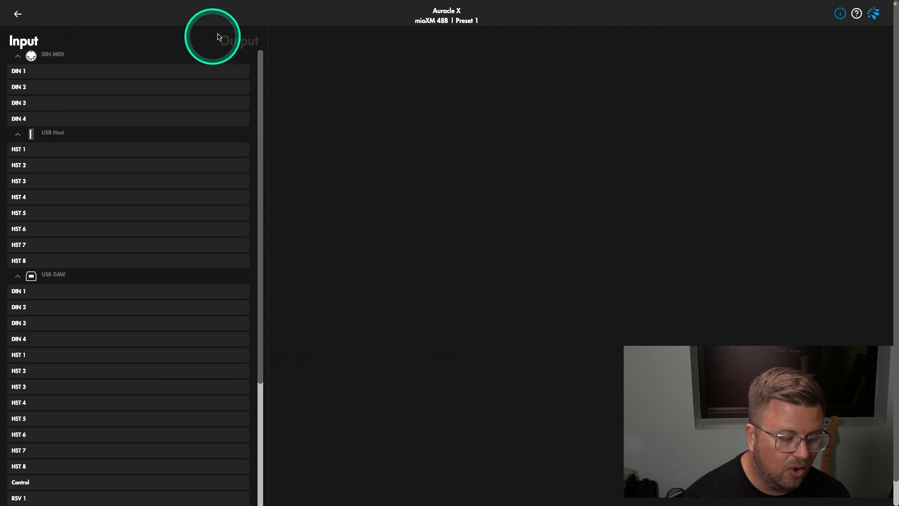
{"action": "left_click", "coordinate": [234, 42]}
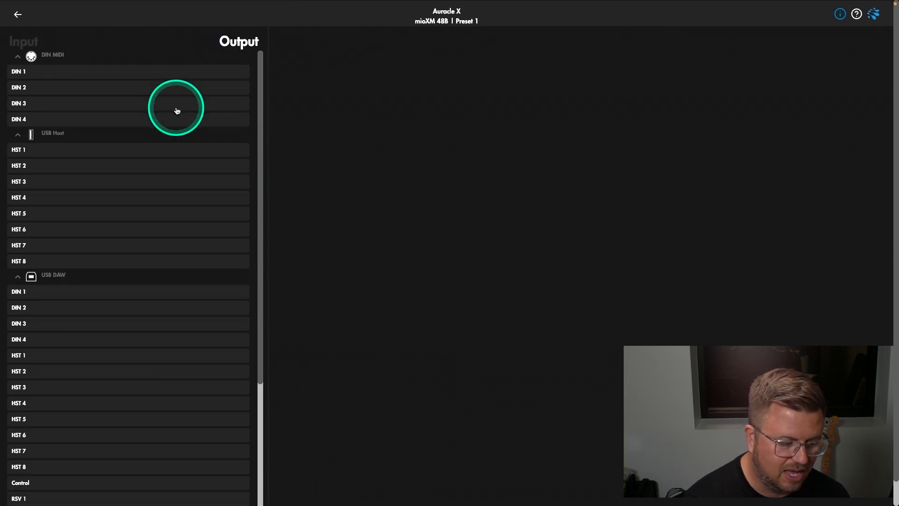
{"action": "scroll", "coordinate": [176, 110], "scroll_direction": "down", "scroll_amount": 5}
{"action": "scroll", "coordinate": [176, 111], "scroll_direction": "up", "scroll_amount": 5}
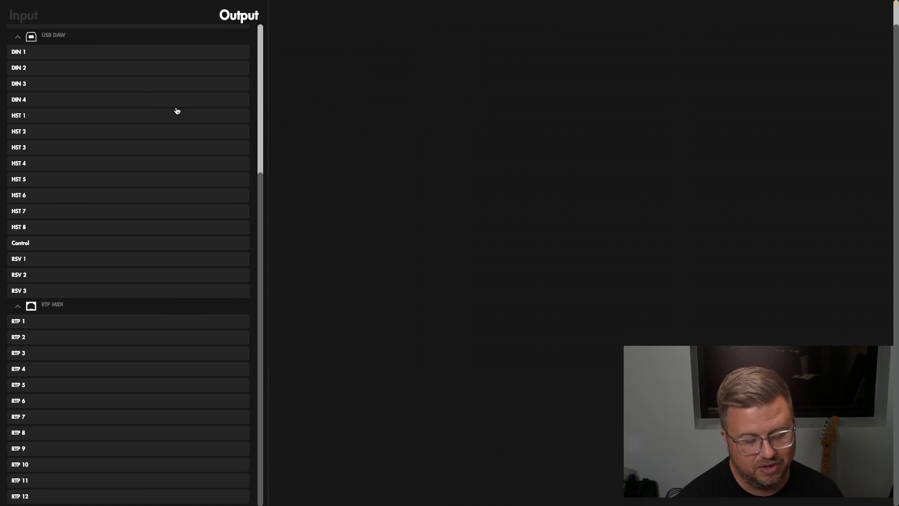
{"action": "scroll", "coordinate": [176, 110], "scroll_direction": "up", "scroll_amount": 2}
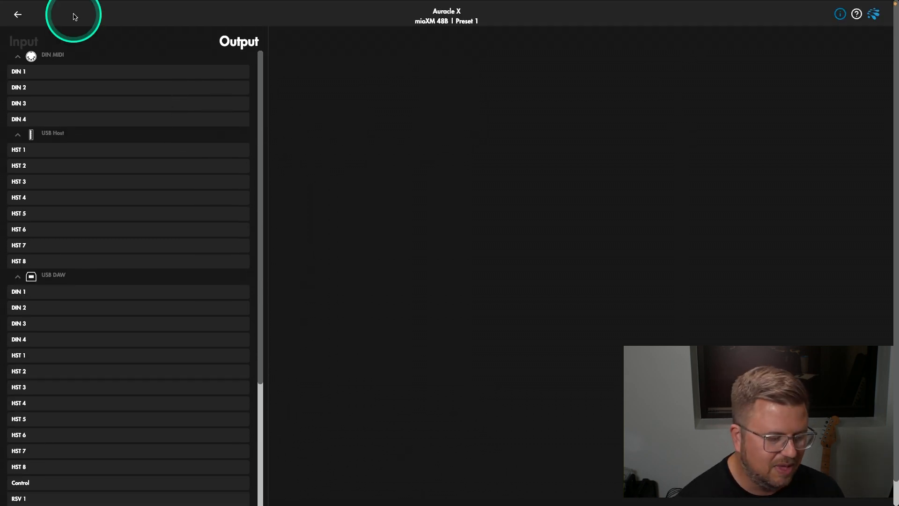
{"action": "left_click", "coordinate": [21, 17]}
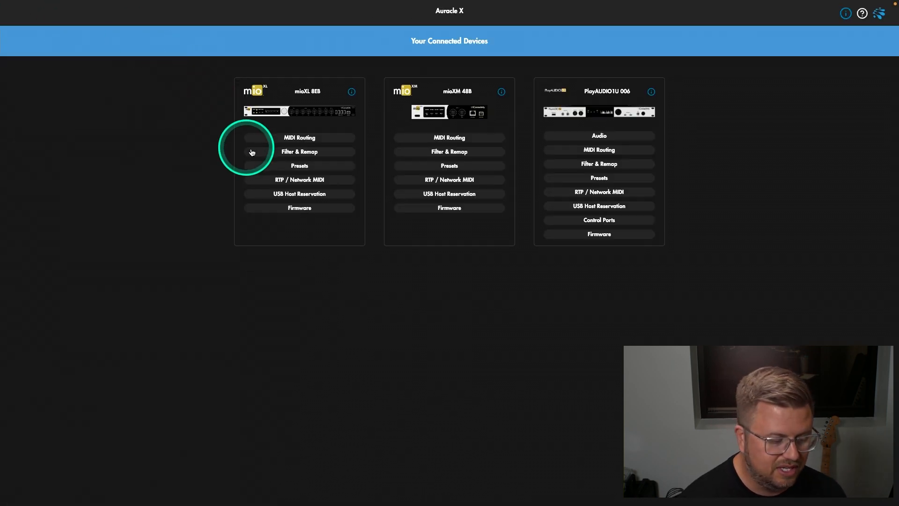
Step: Look over the mioXL's input and output ports available for filtering and remapping, and return to the connected devices
{"action": "left_click", "coordinate": [292, 154]}
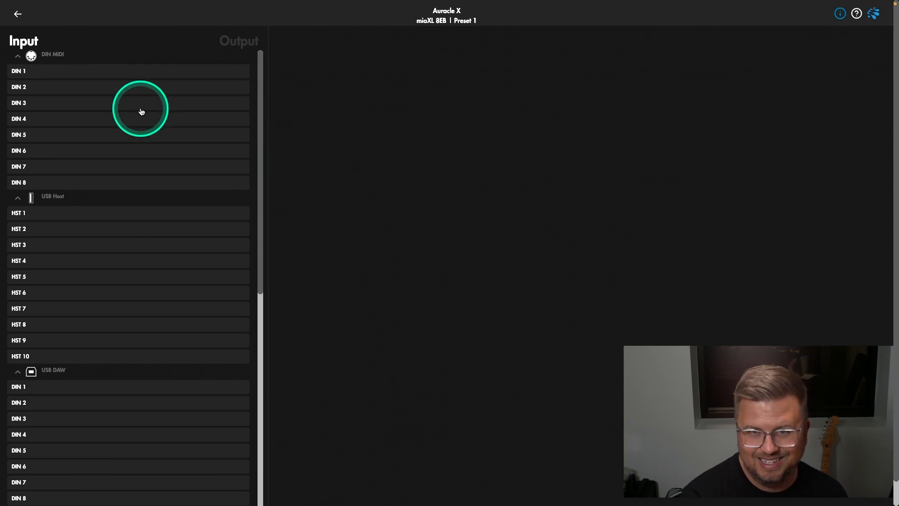
{"action": "left_click", "coordinate": [231, 49]}
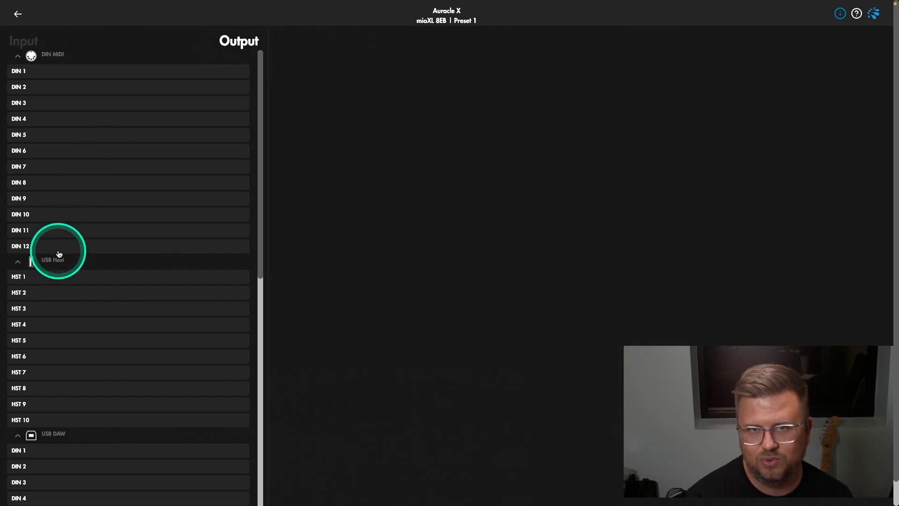
{"action": "left_click", "coordinate": [17, 16]}
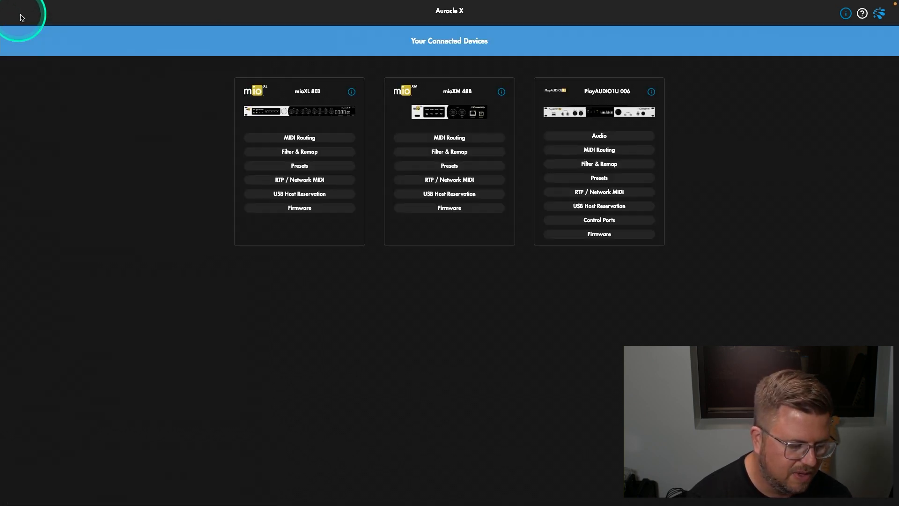
Step: Try filtering Note Off on channel 1 and on all channels of the mioXM's DIN 1 input, and clear all its filters
{"action": "left_click", "coordinate": [446, 152]}
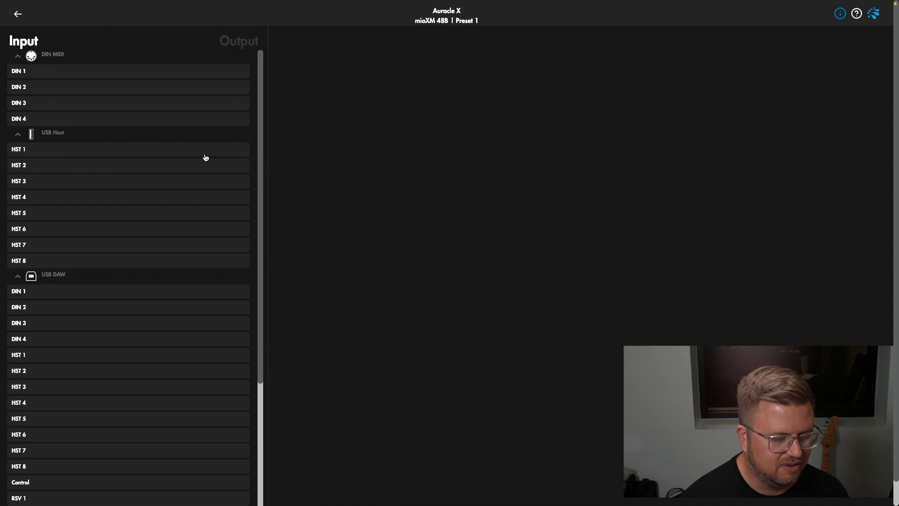
{"action": "left_click", "coordinate": [102, 73]}
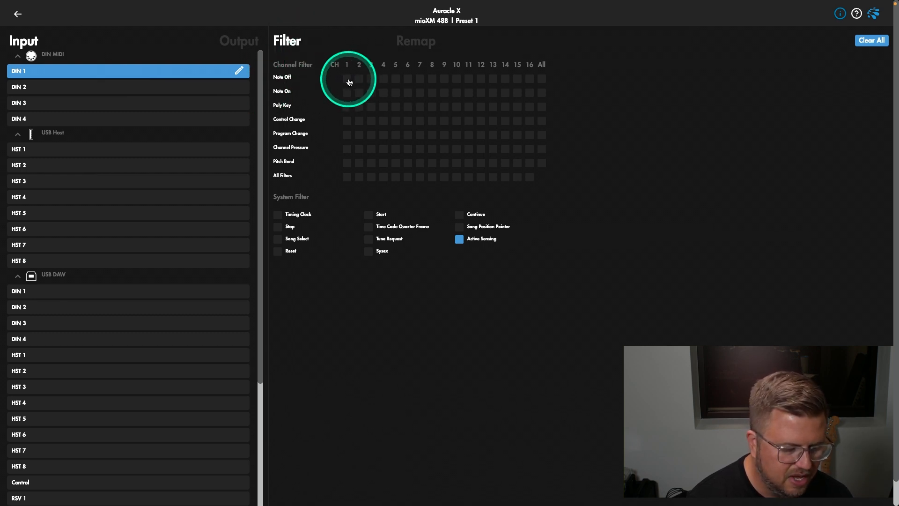
{"action": "left_click", "coordinate": [348, 79]}
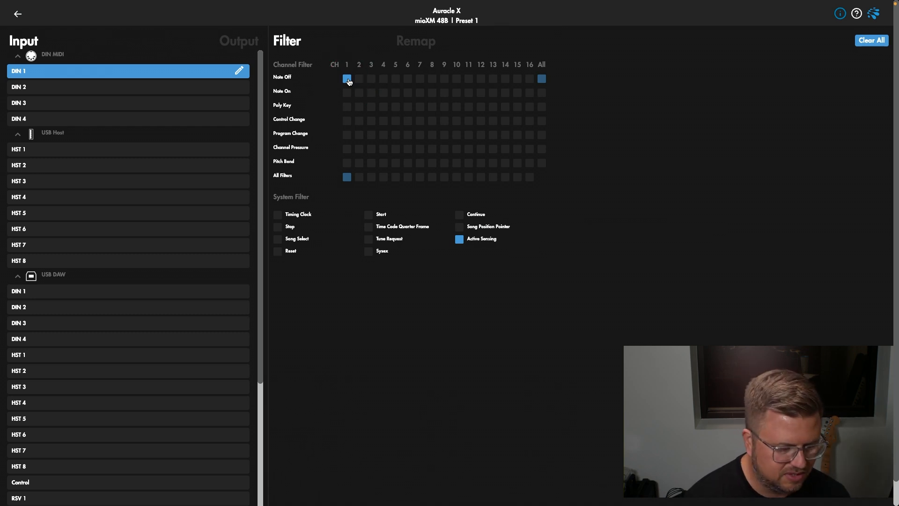
{"action": "left_click", "coordinate": [541, 80]}
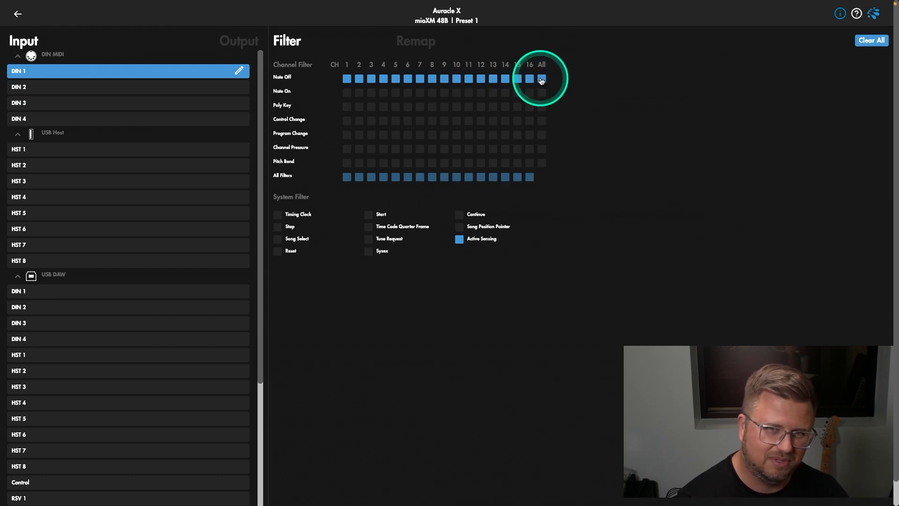
{"action": "left_click", "coordinate": [542, 79]}
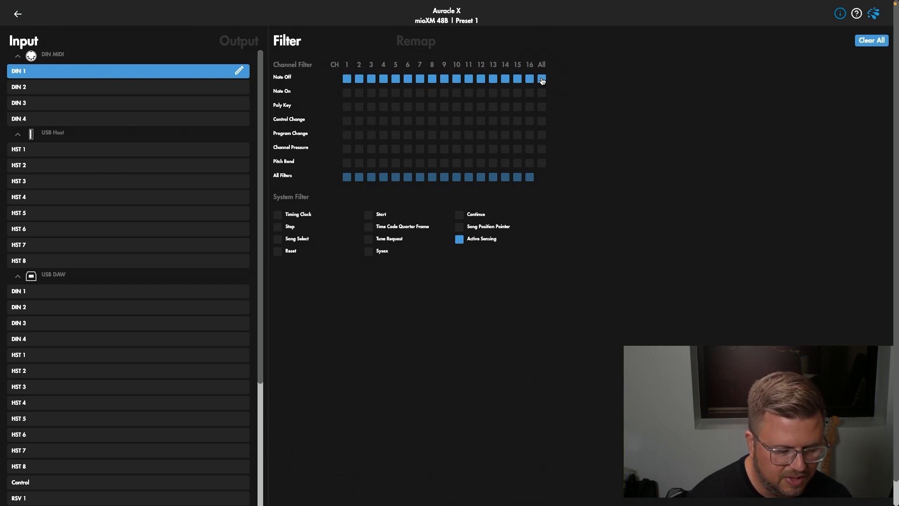
{"action": "left_click", "coordinate": [542, 79]}
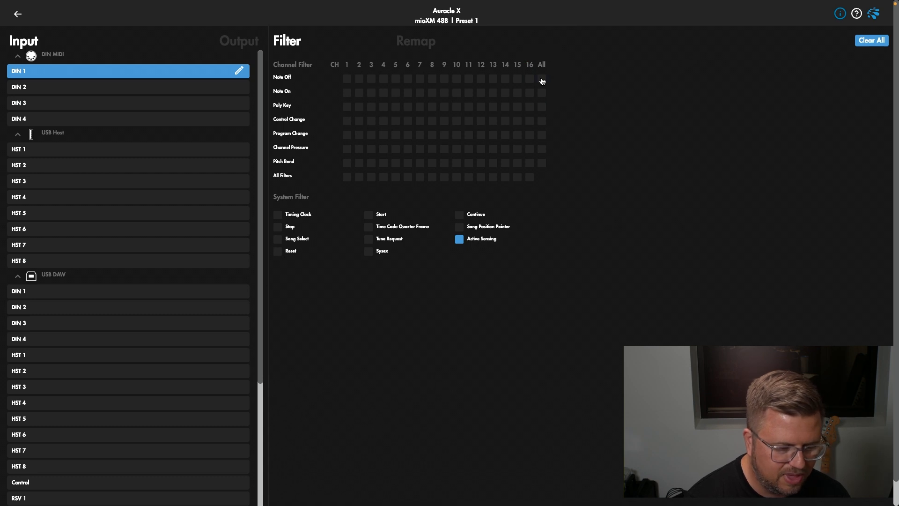
{"action": "left_click", "coordinate": [347, 78]}
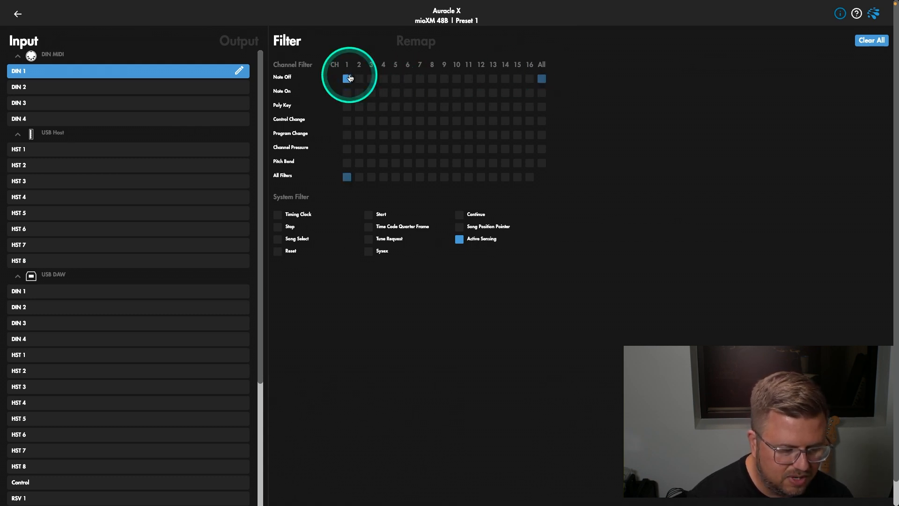
{"action": "left_click", "coordinate": [873, 41]}
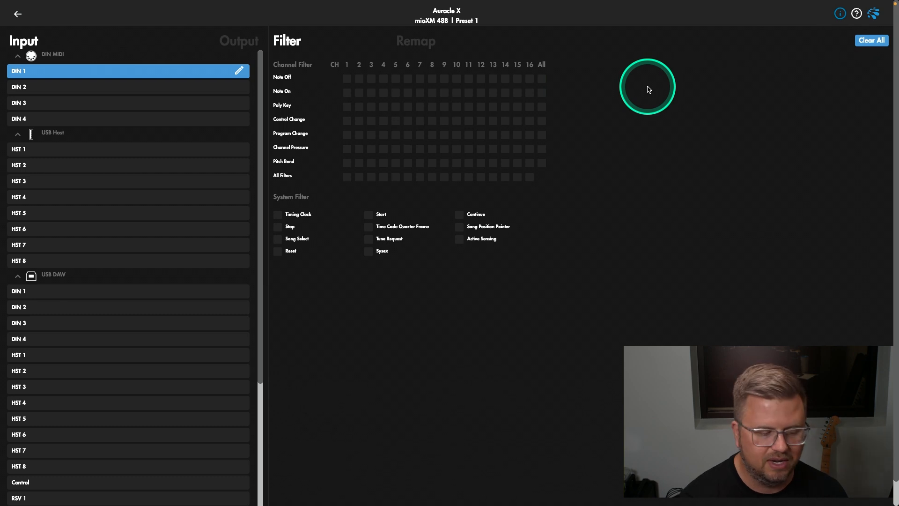
Step: Remap Program Change messages on the DIN 1 input from channel 1 to channel 16
{"action": "left_click", "coordinate": [421, 43]}
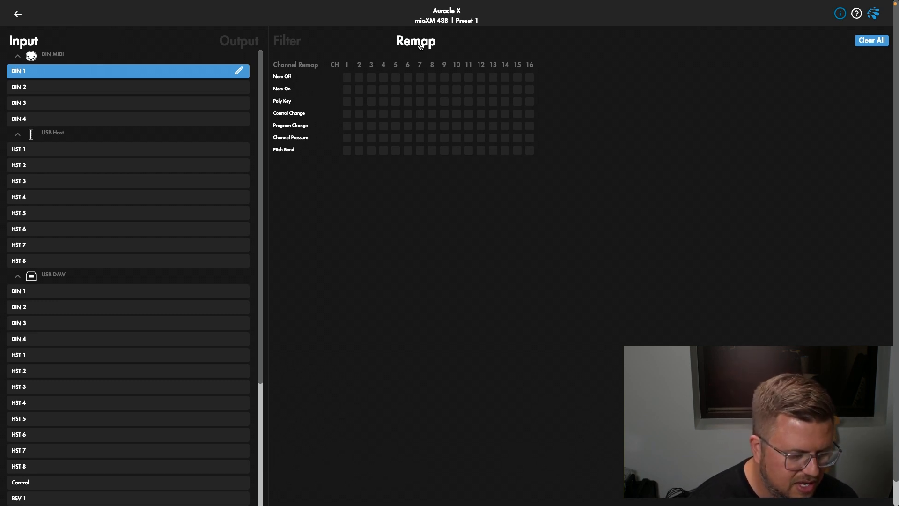
{"action": "left_click", "coordinate": [348, 126]}
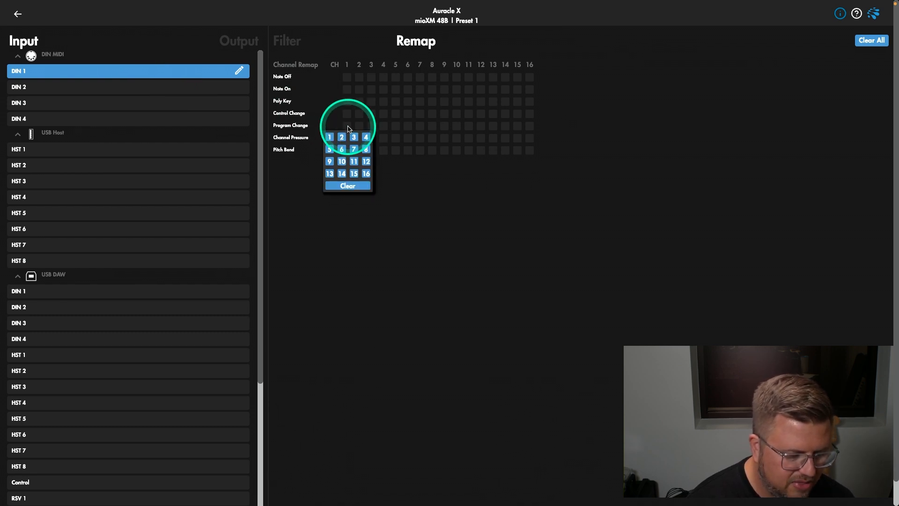
{"action": "left_click", "coordinate": [367, 174]}
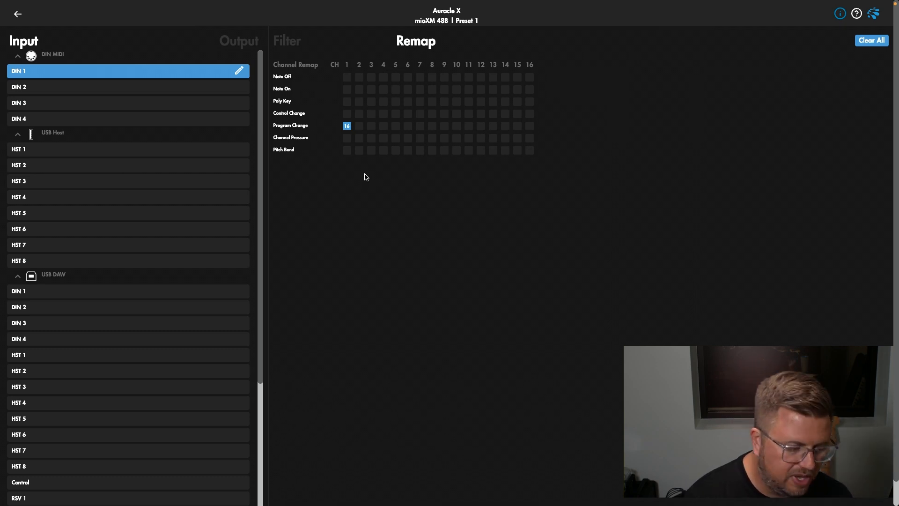
Step: Remap Program Change messages on the DIN 4 output under DIN MIDI from channel 1 to channel 6
{"action": "left_click", "coordinate": [239, 44]}
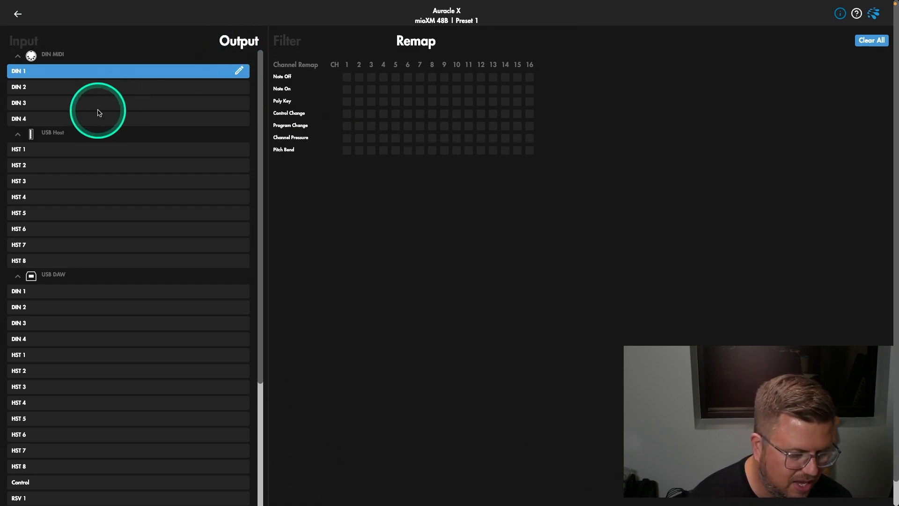
{"action": "left_click", "coordinate": [84, 119]}
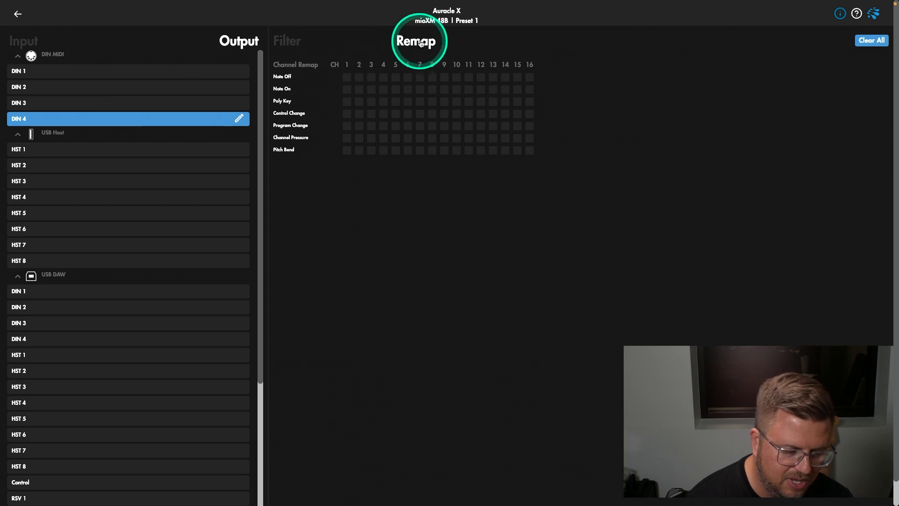
{"action": "left_click", "coordinate": [347, 126]}
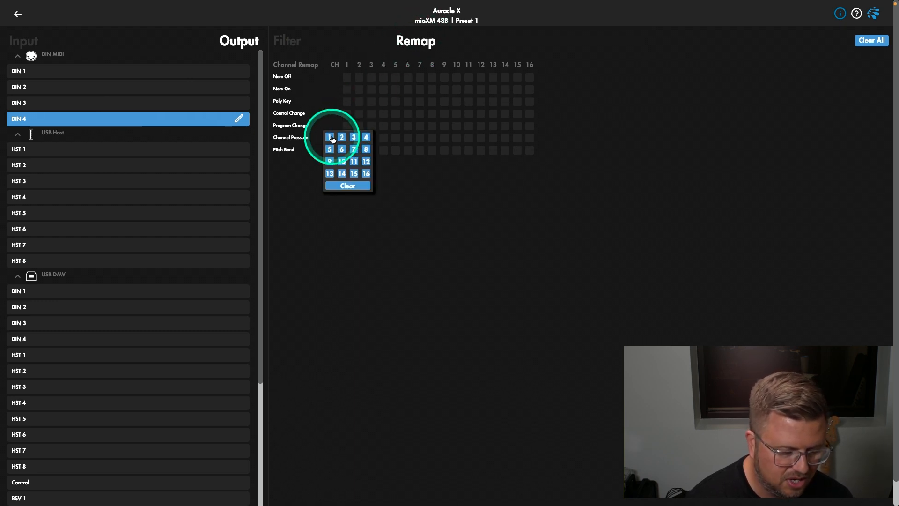
{"action": "left_click", "coordinate": [342, 149]}
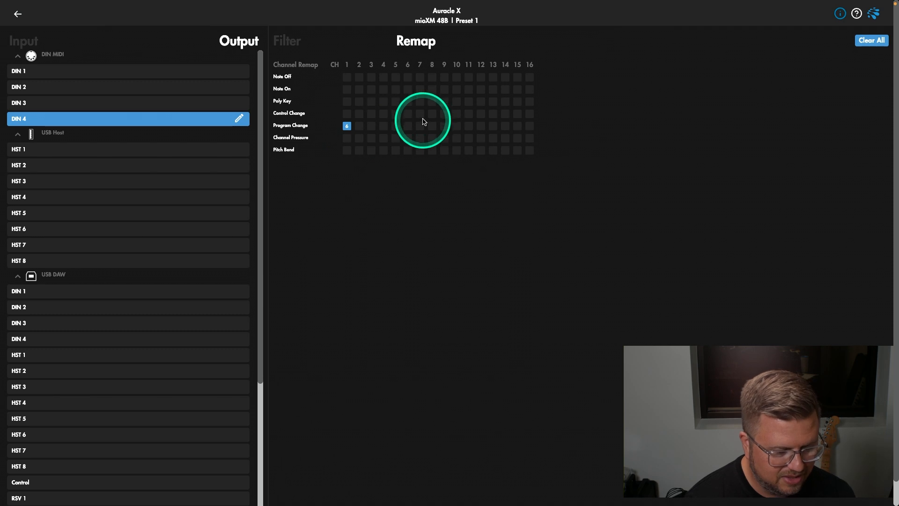
Step: Remap Program Change messages on the DIN 4 output from channel 5 to channel 2, leaving channel 6 without a remap
{"action": "left_click", "coordinate": [408, 126]}
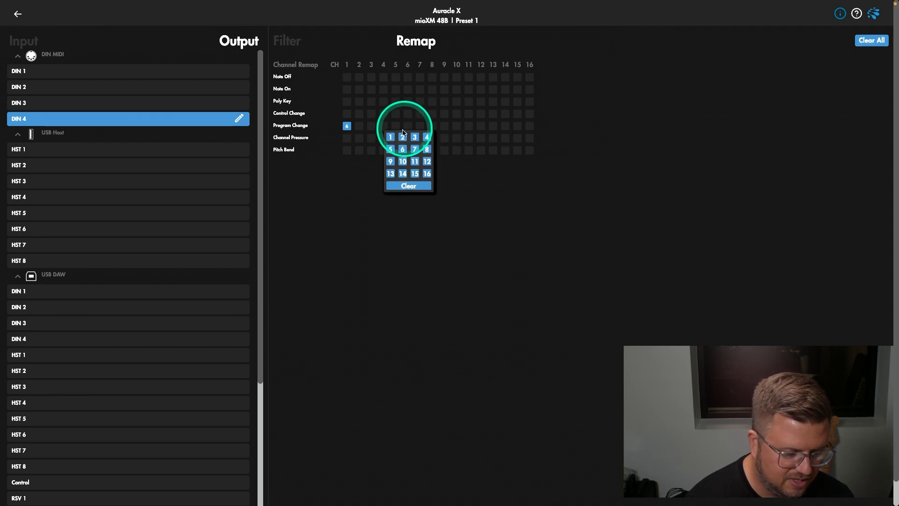
{"action": "left_click", "coordinate": [401, 186]}
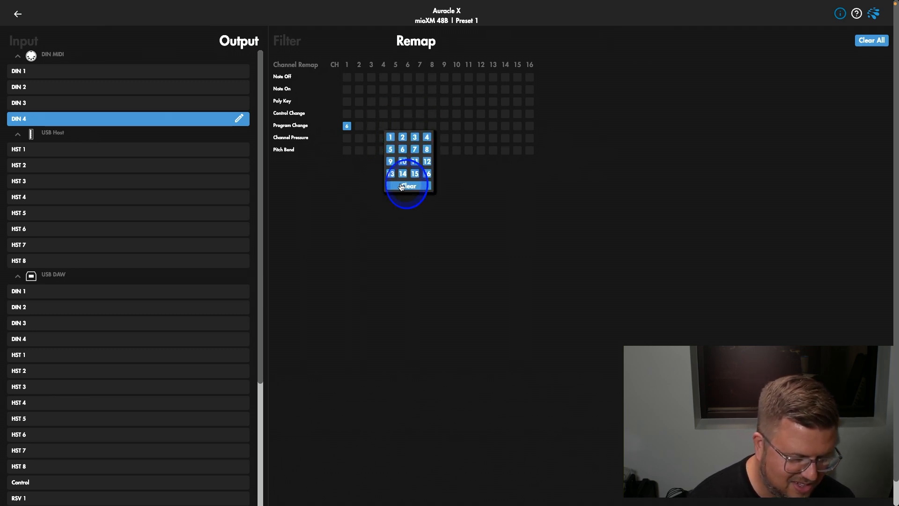
{"action": "left_click", "coordinate": [396, 125]}
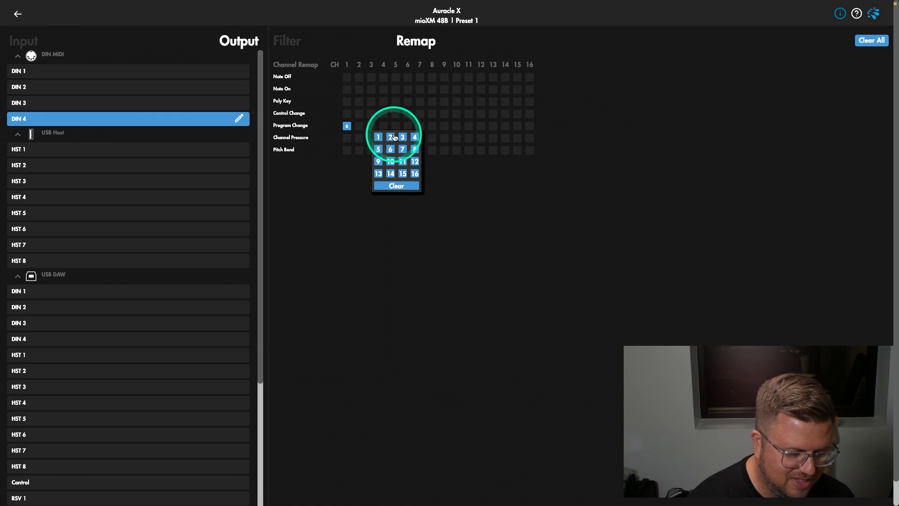
{"action": "left_click", "coordinate": [390, 136]}
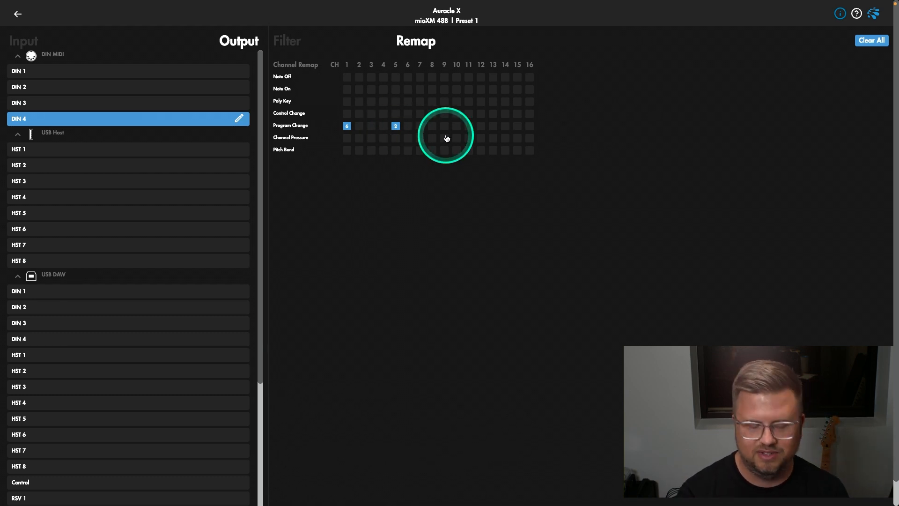
Step: Try the Sysex system filter on the DIN 4 output, remove it, and return to the connected devices
{"action": "left_click", "coordinate": [302, 35]}
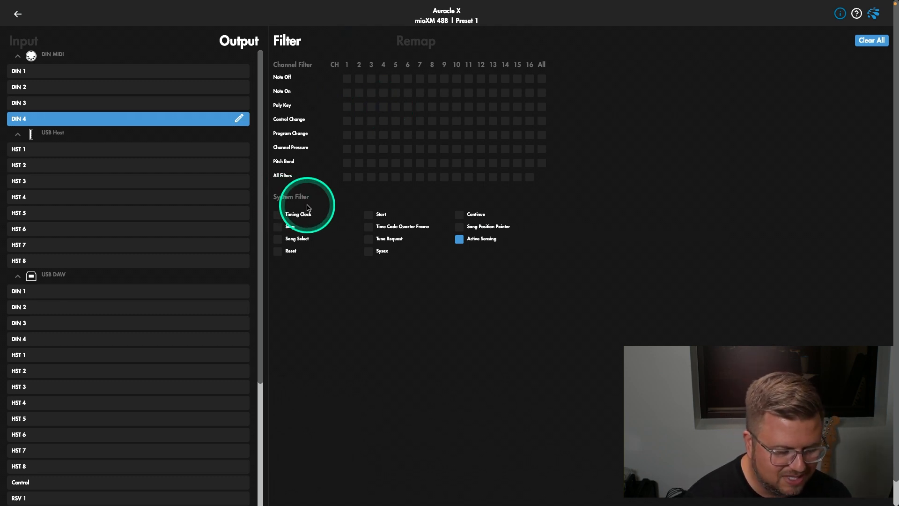
{"action": "left_click", "coordinate": [370, 253]}
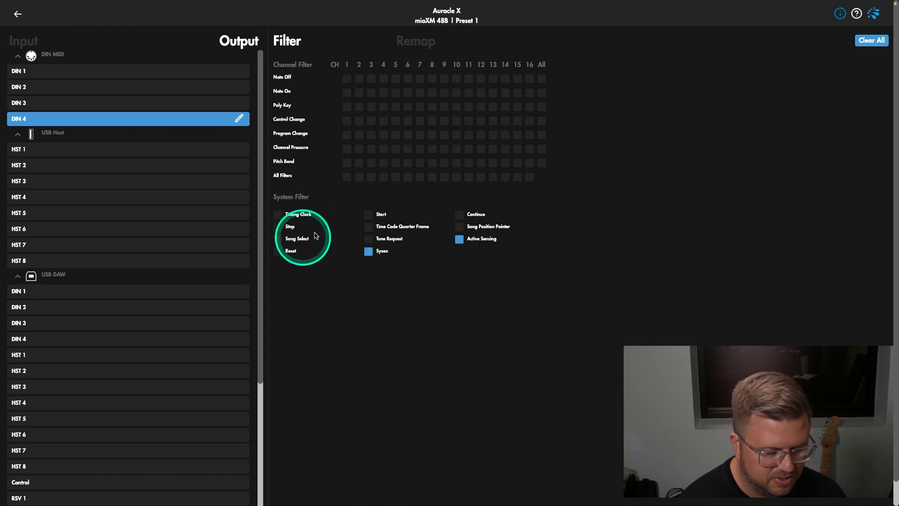
{"action": "left_click", "coordinate": [373, 255]}
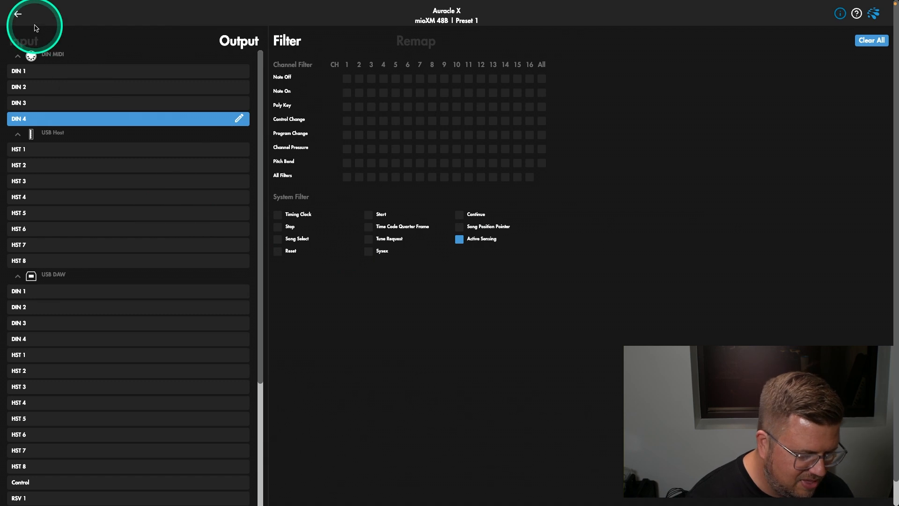
{"action": "left_click", "coordinate": [18, 14]}
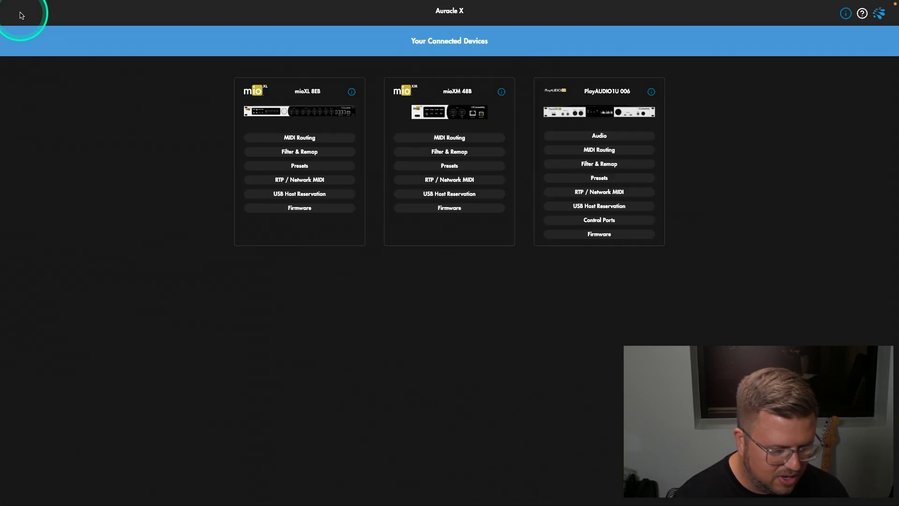